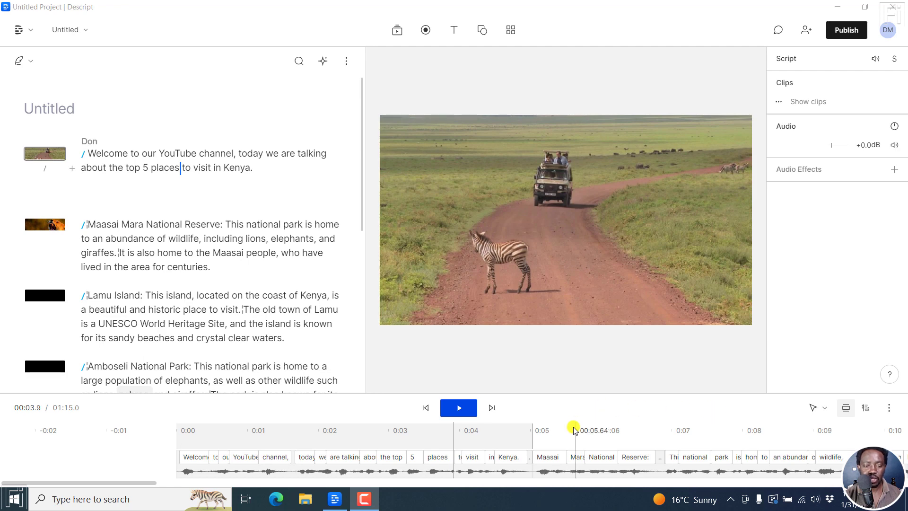
Play the project from the start, then scrub through the zebra and lion scenes to about one second
click(425, 408)
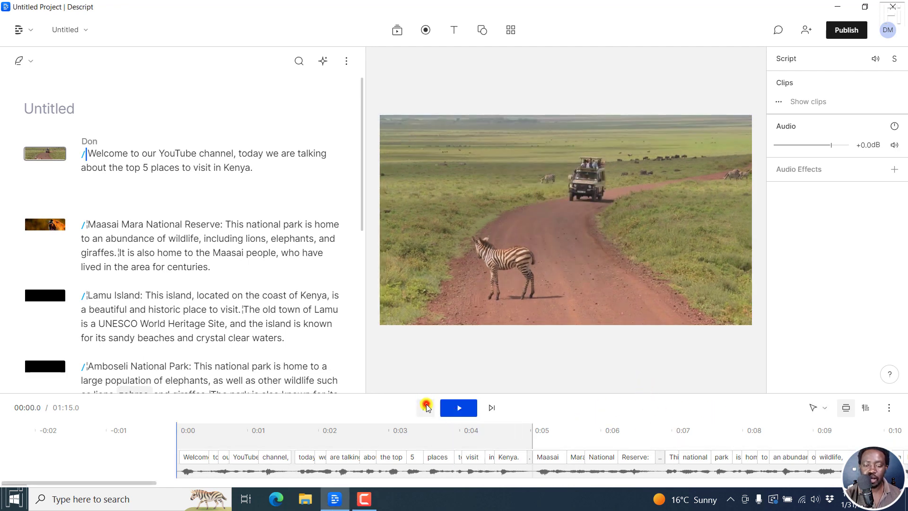
key(space)
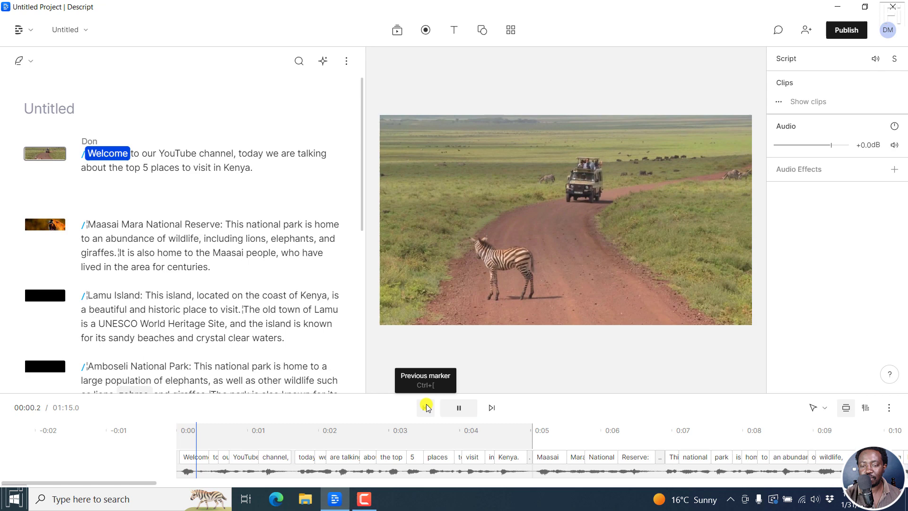
key(space)
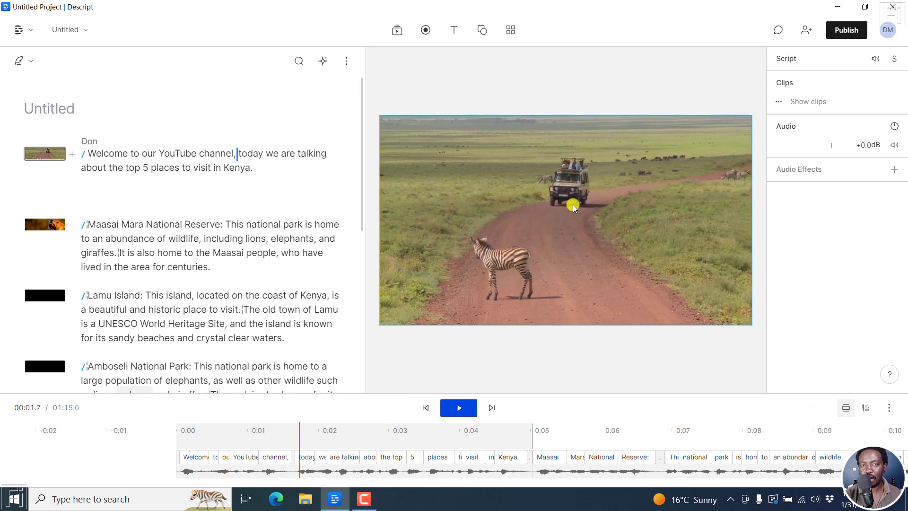
click(566, 430)
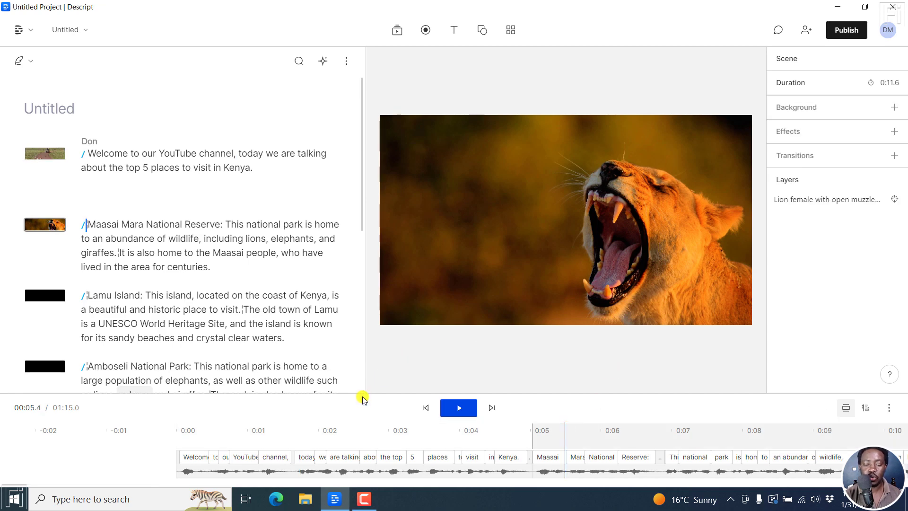
click(331, 430)
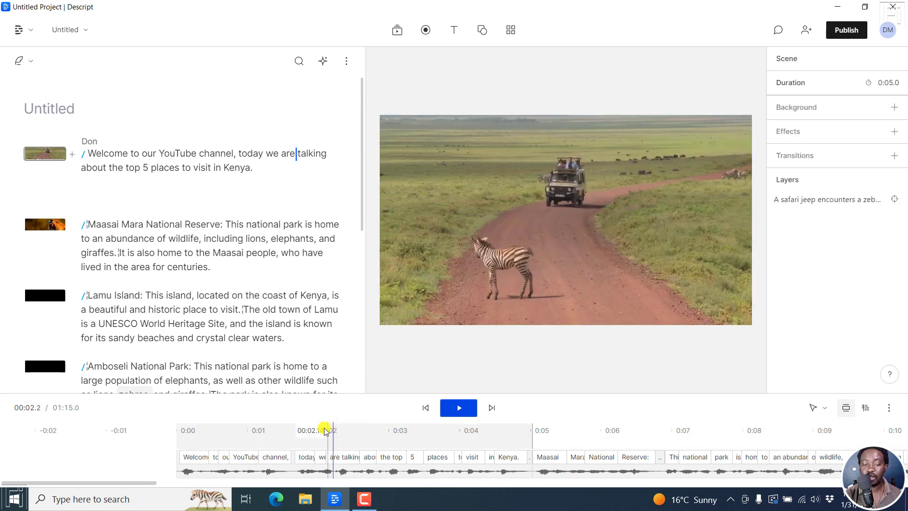
drag(328, 429, 266, 430)
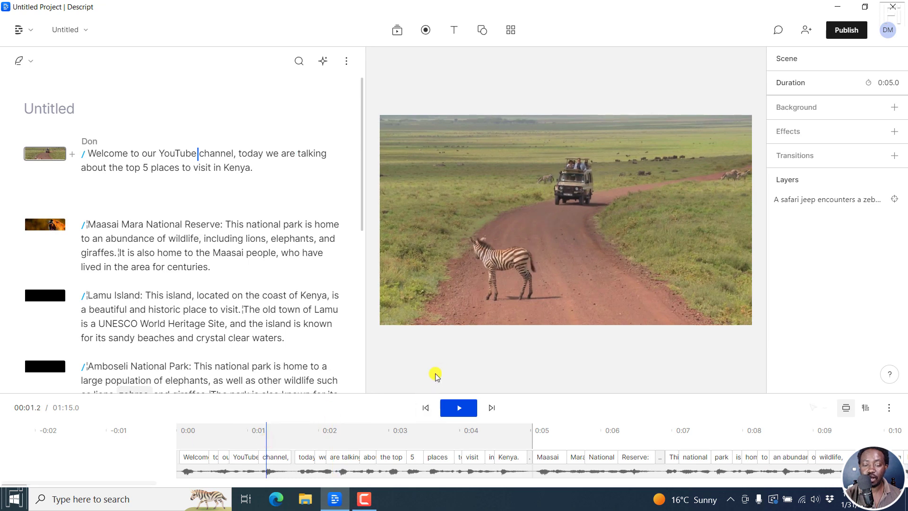
Enlarge the timeline, show the layer tracks and select the safari jeep and zebra clip
drag(401, 390, 401, 375)
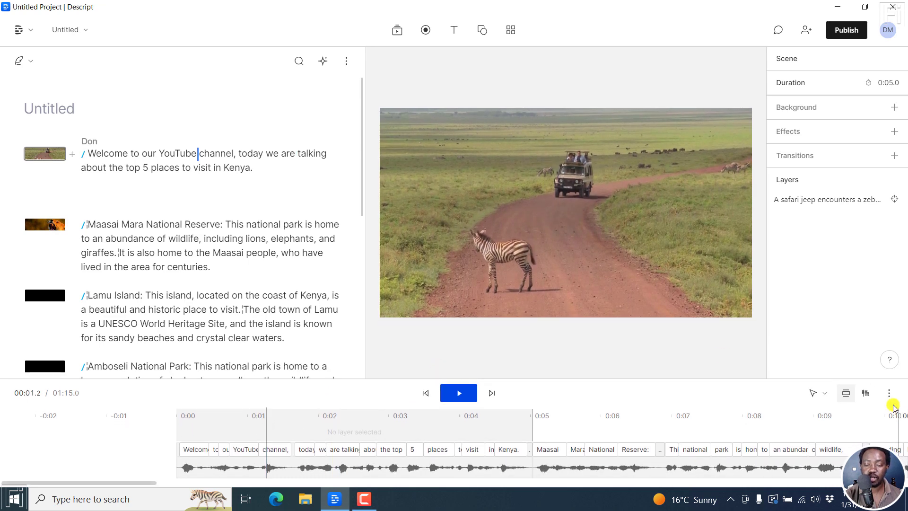
click(865, 393)
click(272, 430)
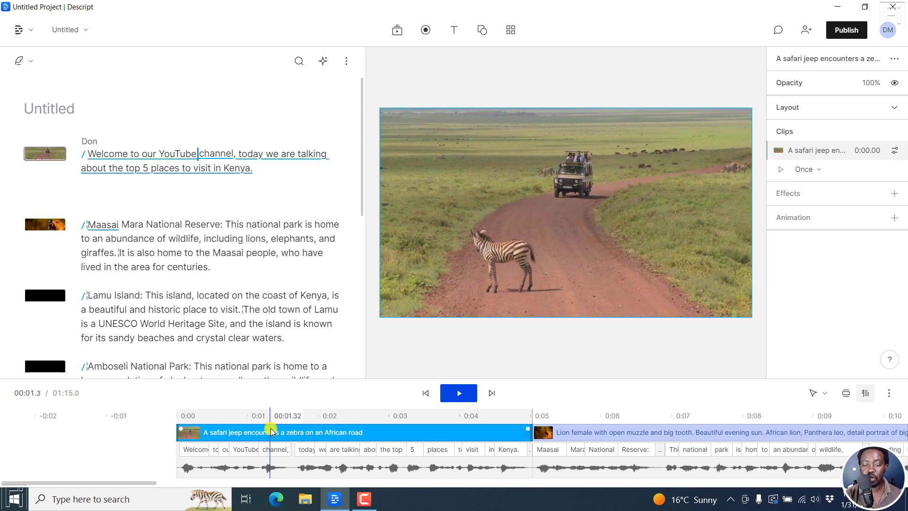
Add a Color adjustments effect to the zebra clip with Saturation at -100%
click(893, 193)
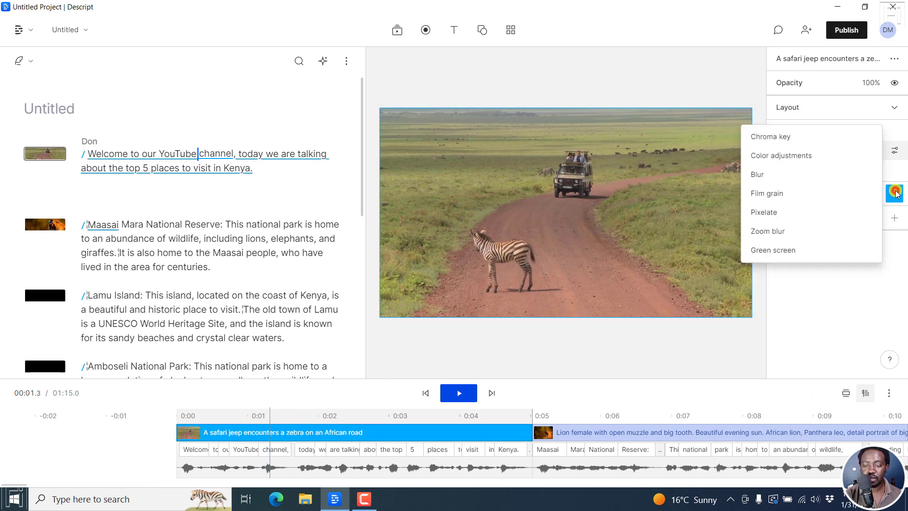
click(779, 156)
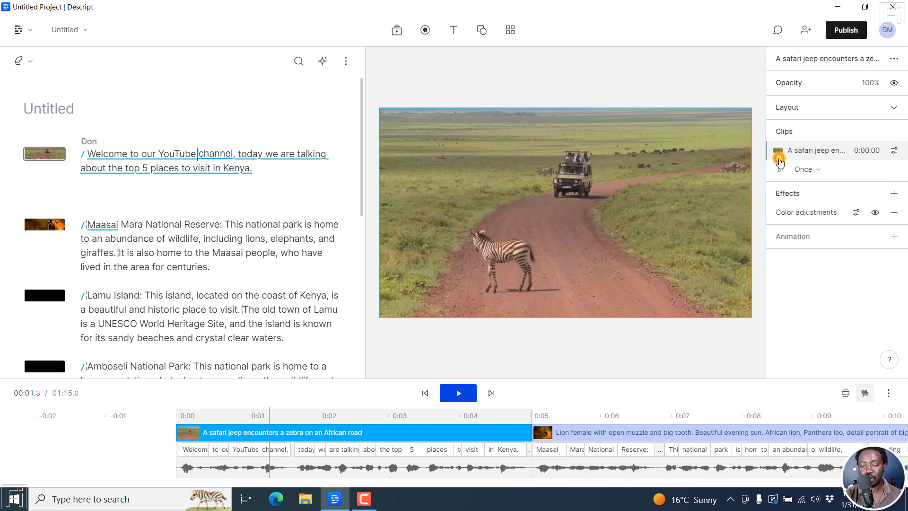
click(856, 215)
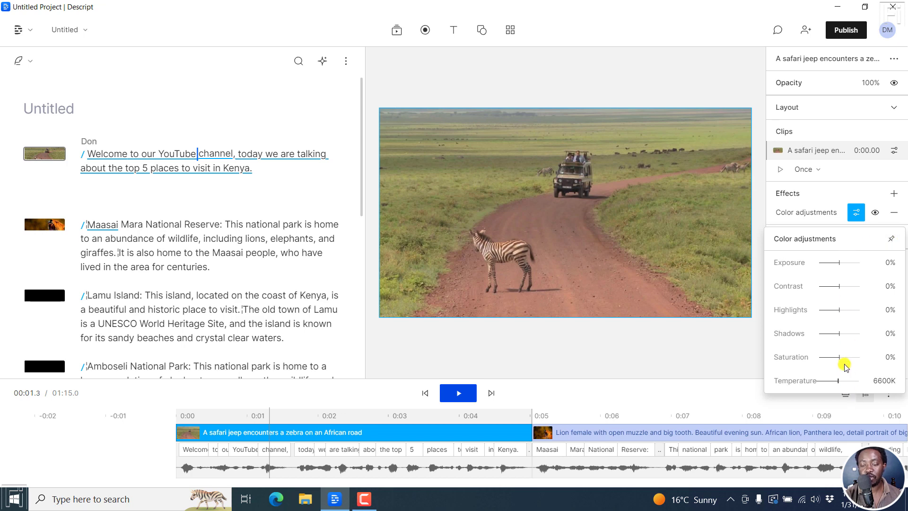
drag(841, 358, 789, 372)
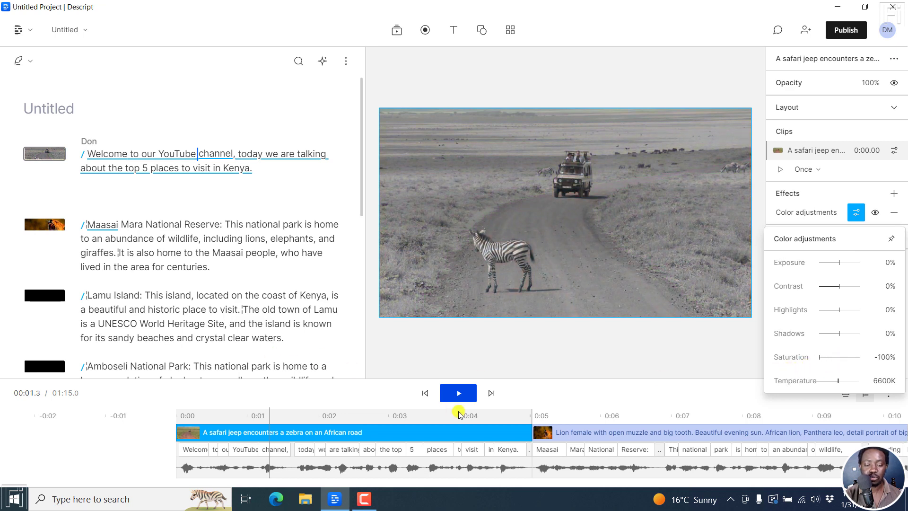
click(429, 394)
Replay the project from the start to check the black and white zebra scene
click(429, 395)
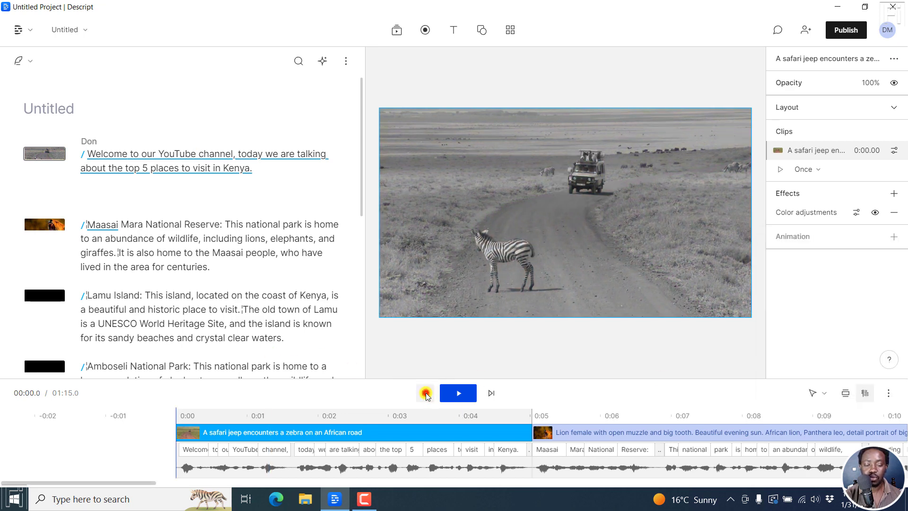
key(space)
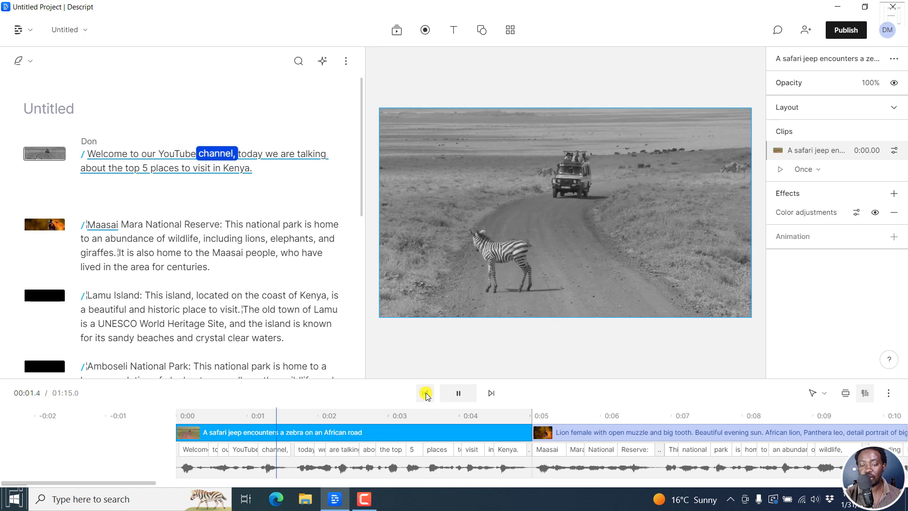
key(space)
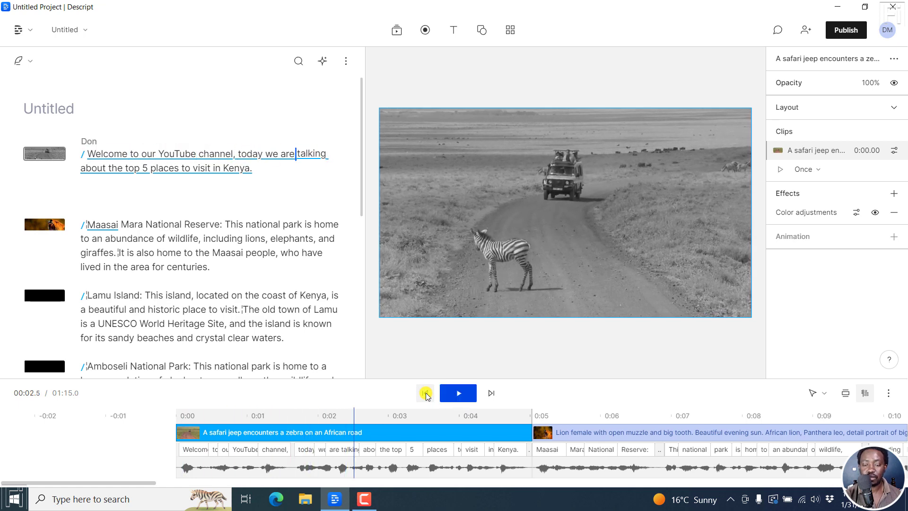
Give the lion image clip a Color adjustments effect with Saturation dragged to -100%
click(568, 424)
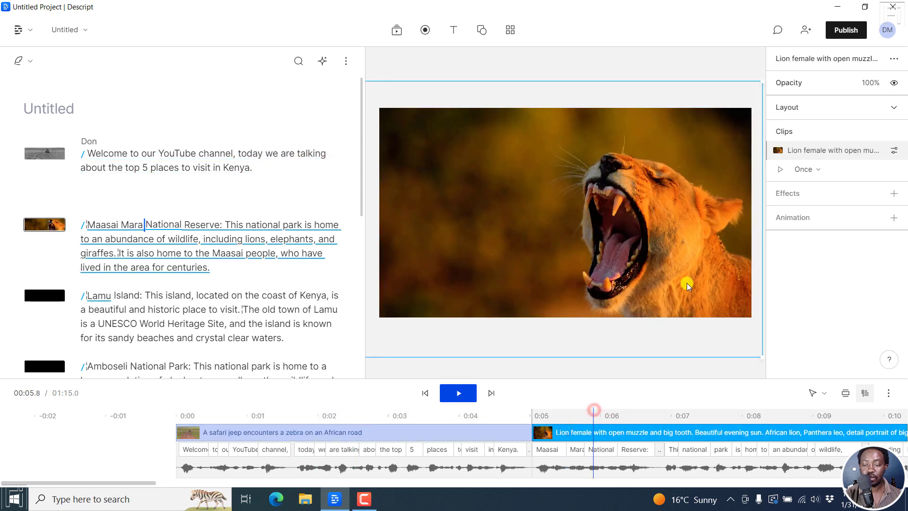
click(894, 193)
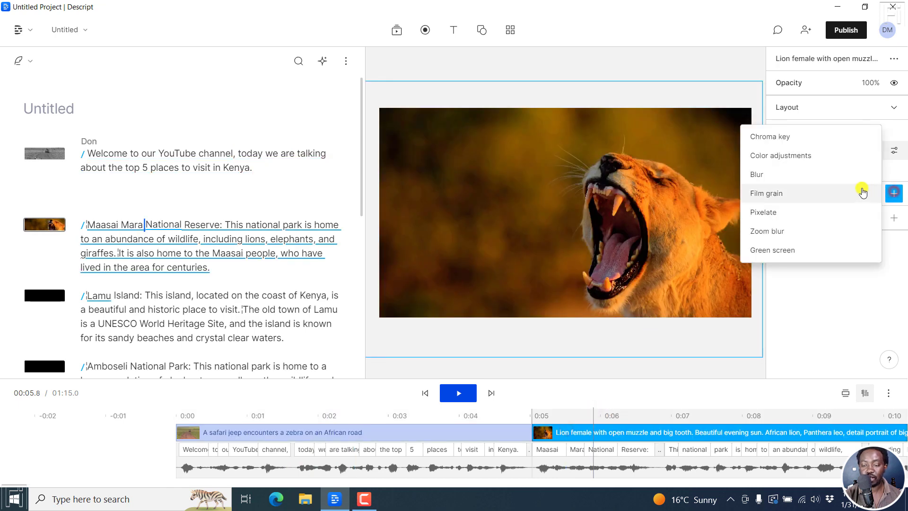
click(777, 155)
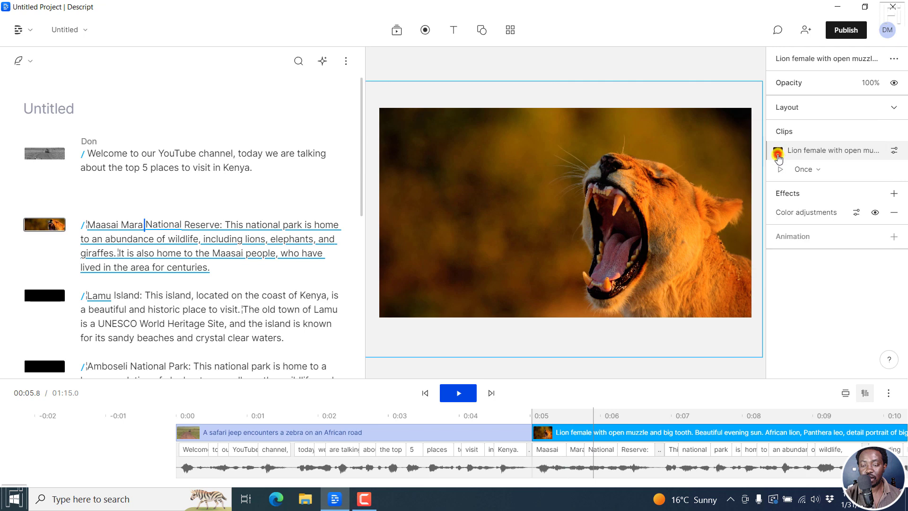
click(858, 214)
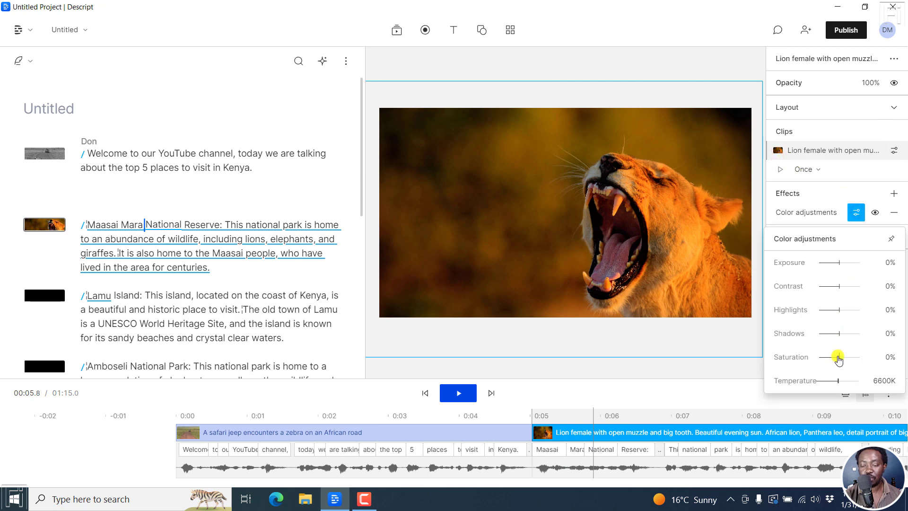
drag(839, 357, 788, 360)
click(532, 400)
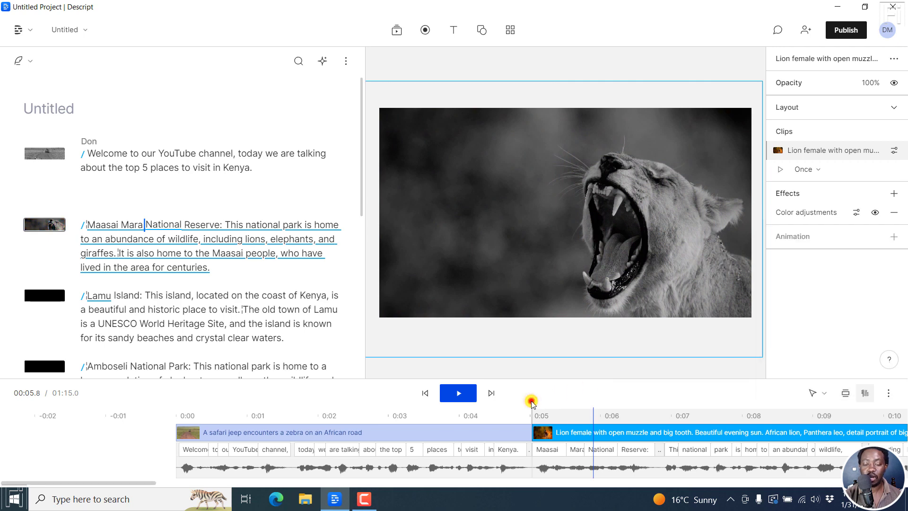
Play the lion scene, then reopen its Color adjustments settings to verify Saturation at -100%
click(533, 406)
key(space)
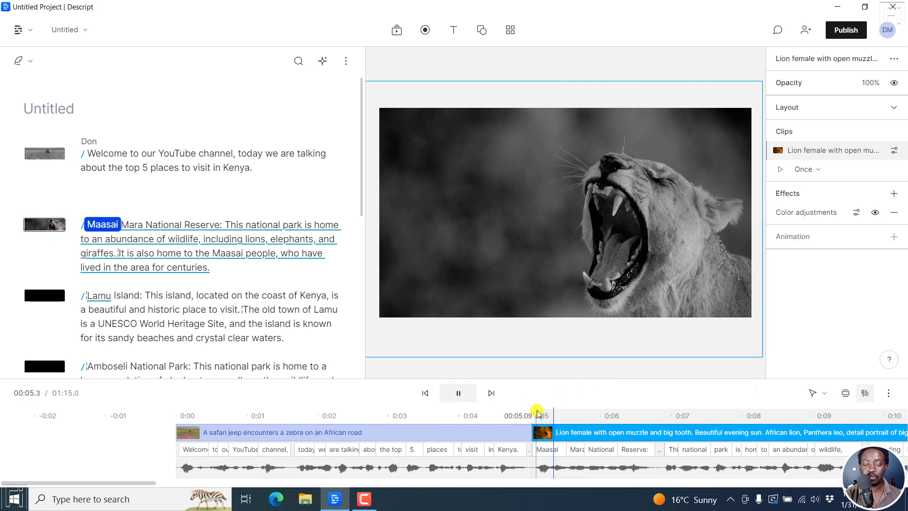
key(space)
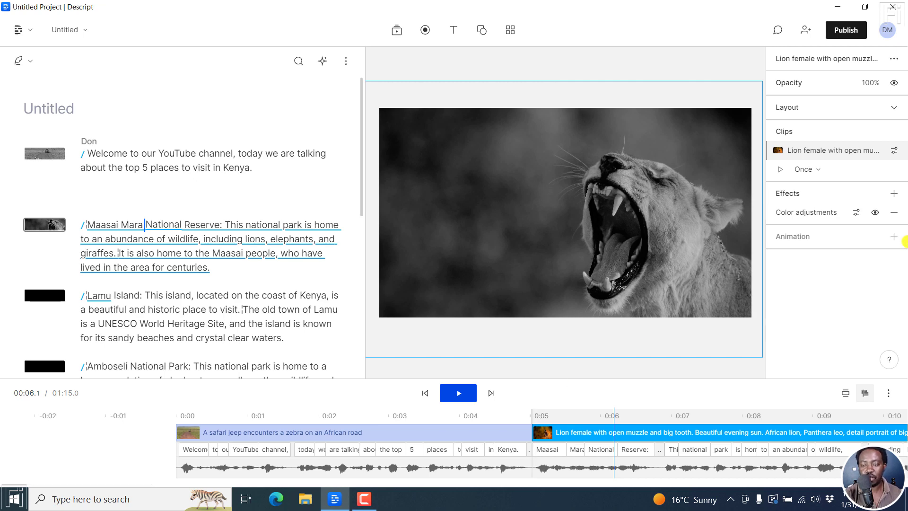
click(857, 211)
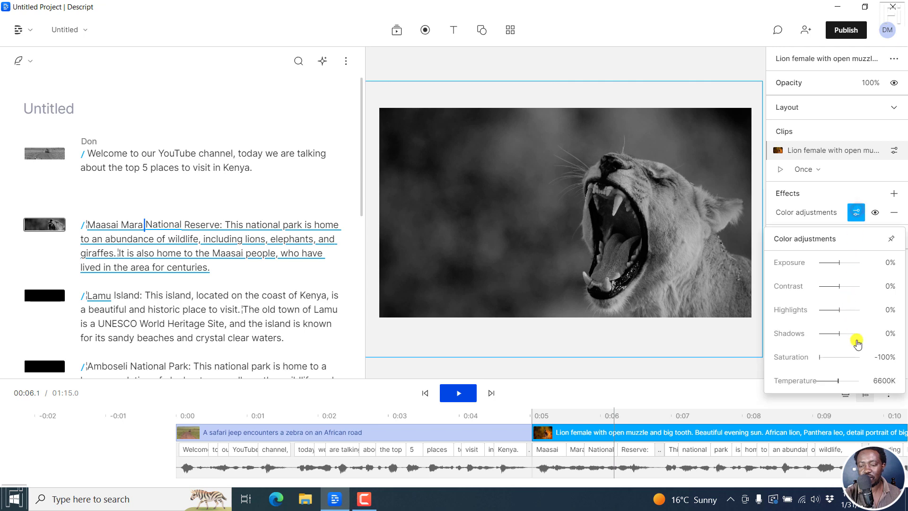